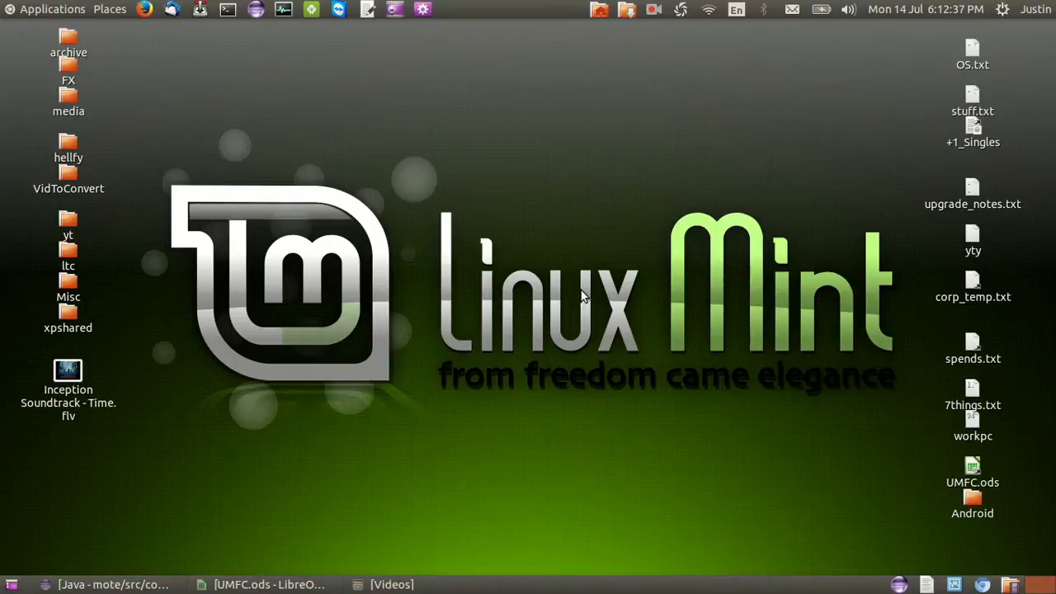
Run 'route -n' in a new, enlarged terminal window to show the routing table.
left_click(228, 10)
mouse_move(178, 69)
left_mouse_down()
mouse_move(413, 145)
mouse_move(417, 133)
left_mouse_up()
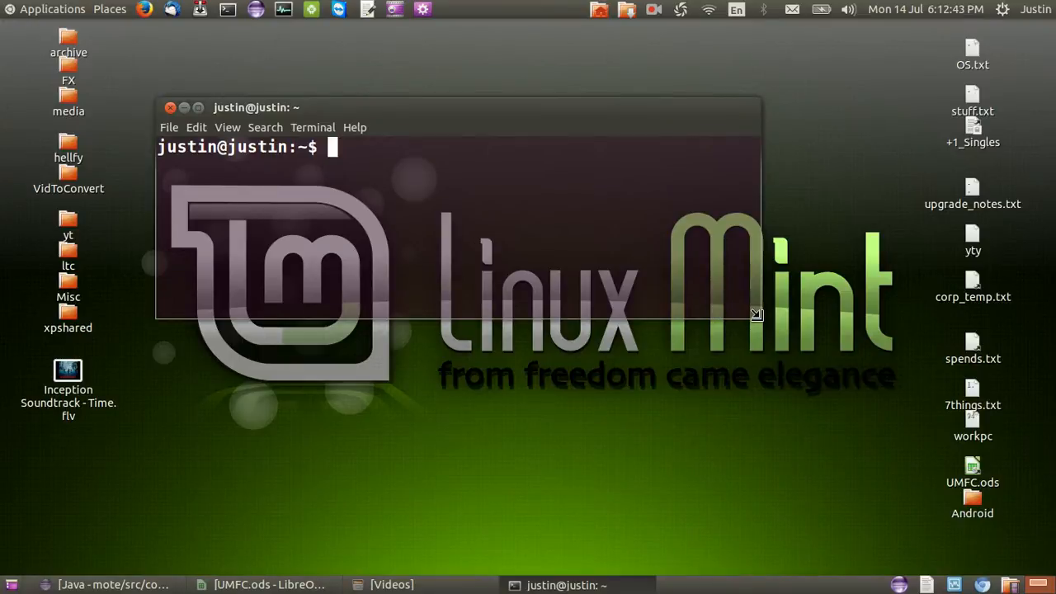
left_click_drag(760, 318, 880, 457)
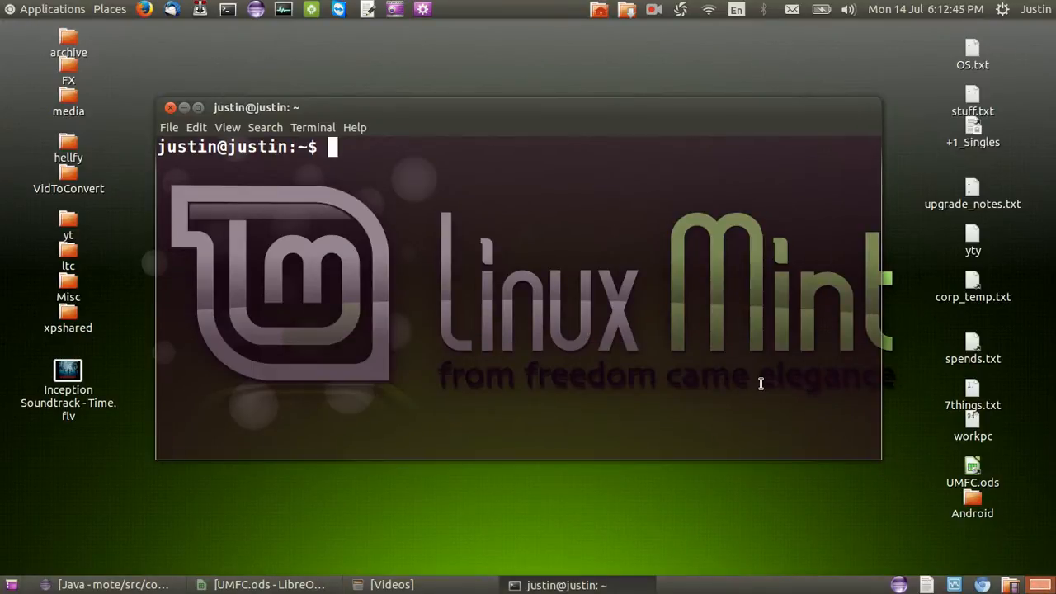
type("route -")
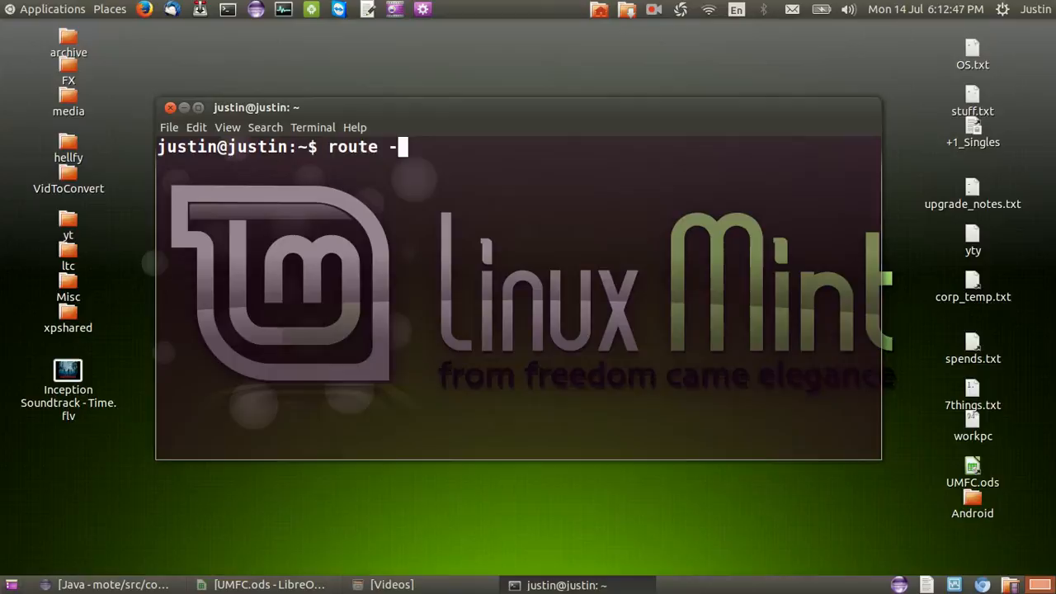
type("n")
key("Return")
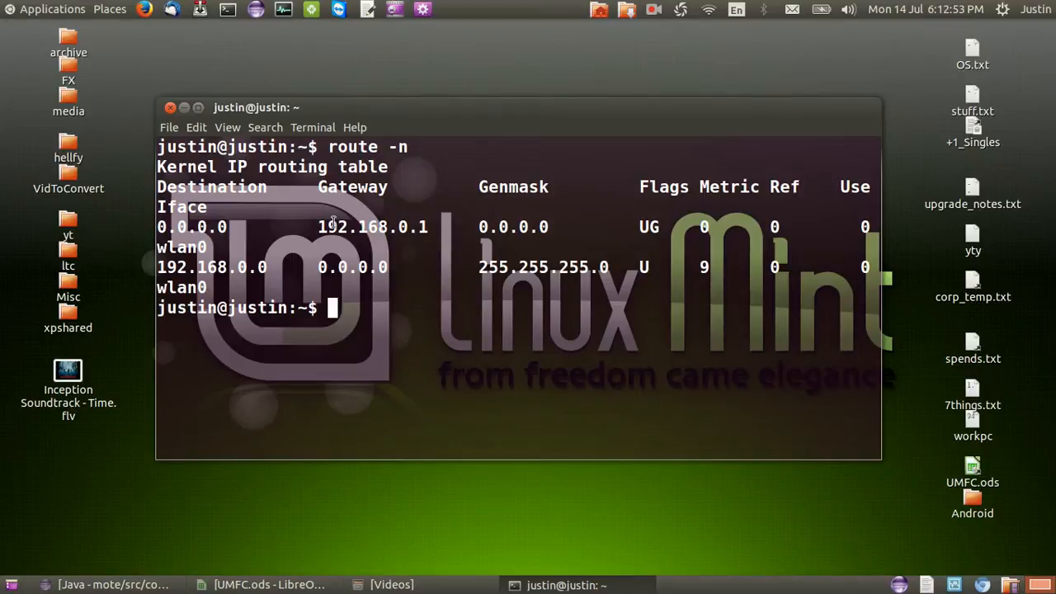
Select the gateway address 192.168.0.1 in the output and copy it.
left_click_drag(319, 226, 427, 227)
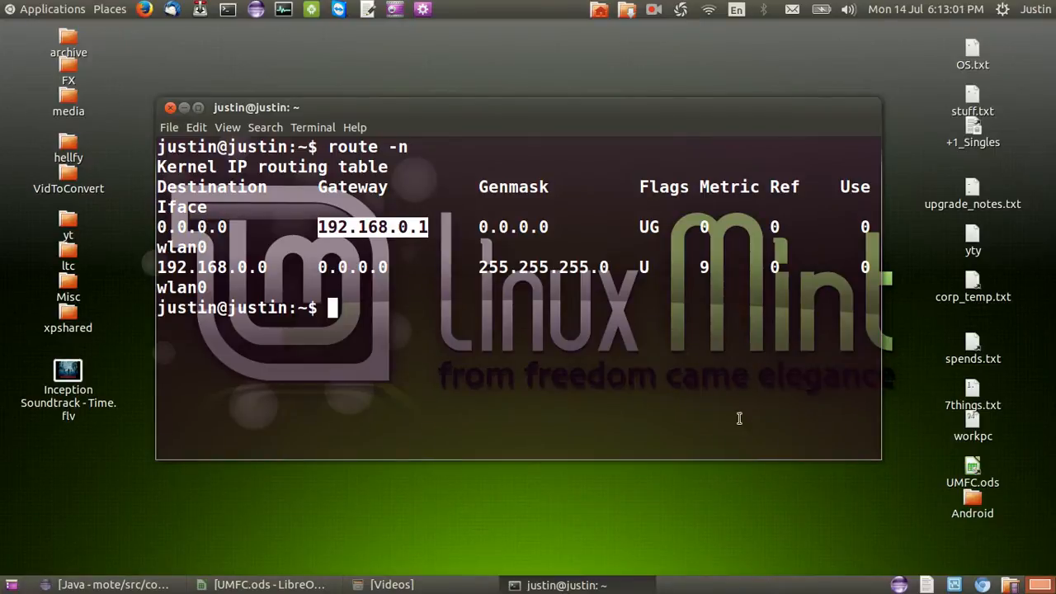
right_click(413, 227)
left_click(450, 306)
Load the router admin page at 192.168.0.1 in Chromium.
left_click(981, 584)
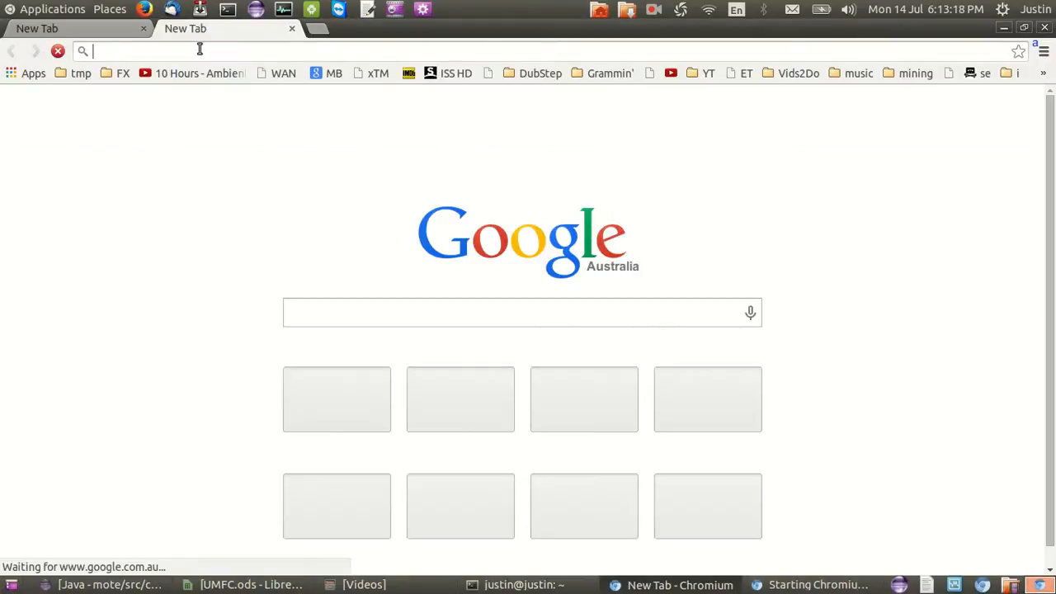
type("192.168.0.1")
key("Return")
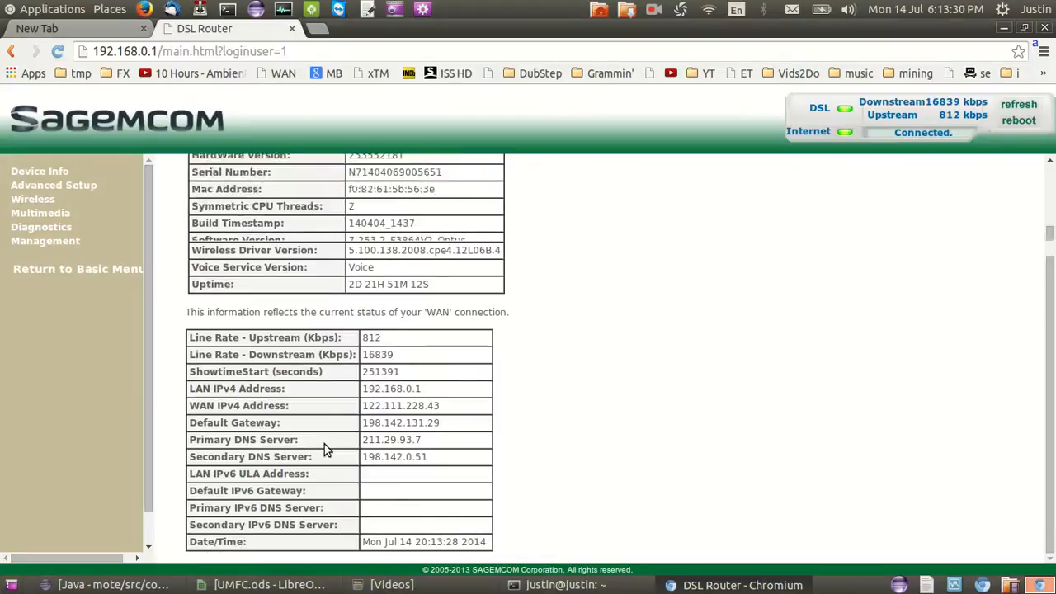
scroll(324, 444, "up", 5)
Close the Chromium tabs and window to return to the terminal's route -n output.
left_click(291, 28)
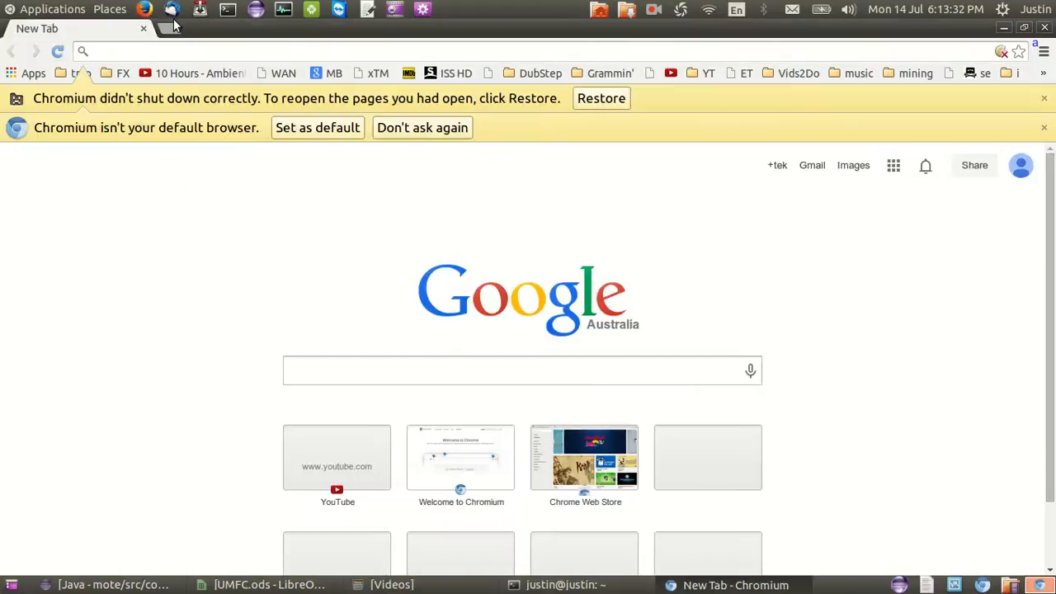
left_click(169, 28)
left_click(145, 29)
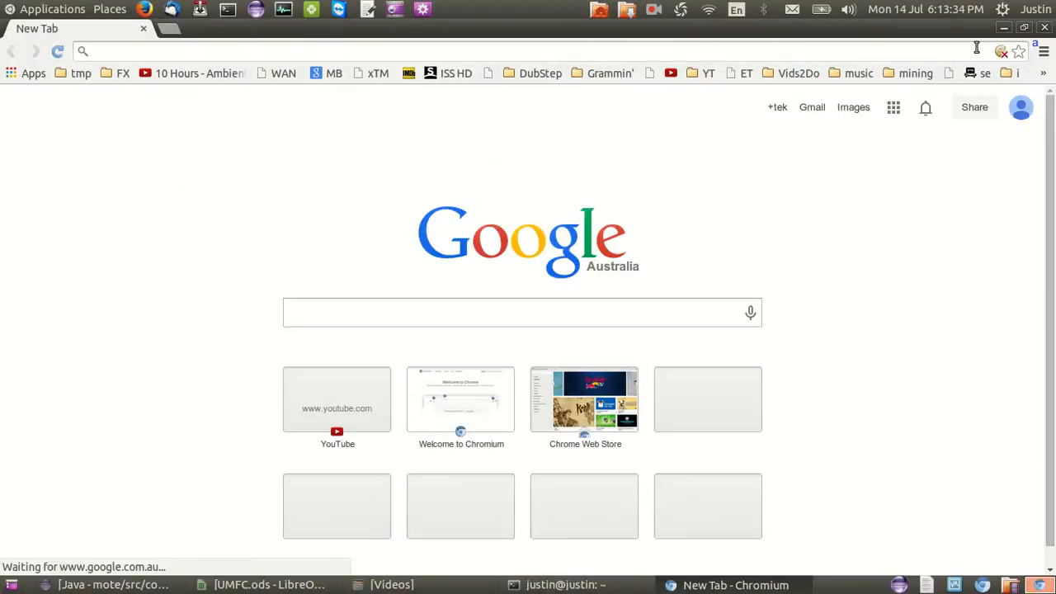
left_click(1044, 28)
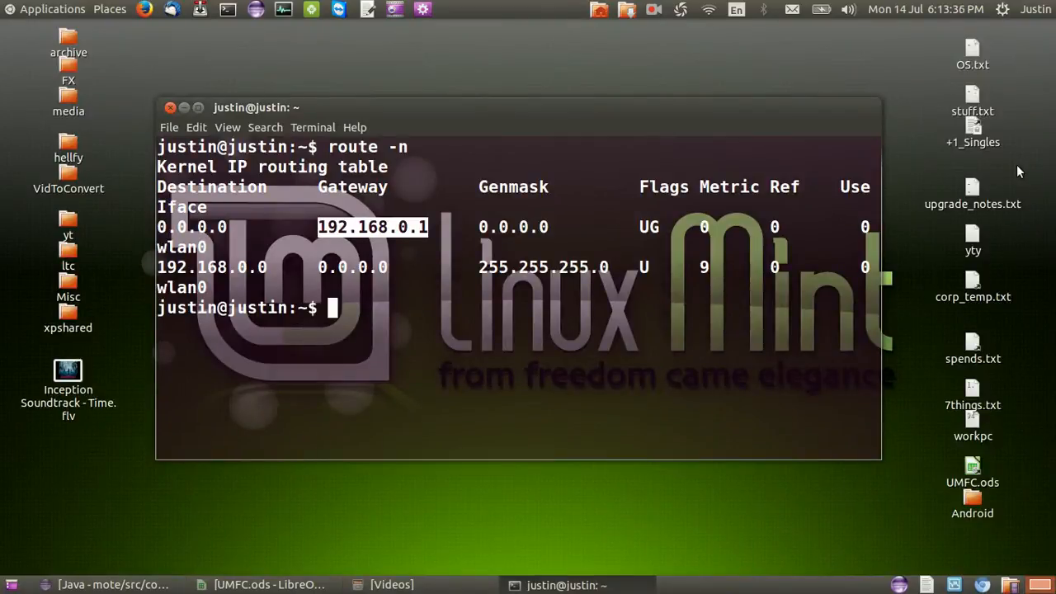